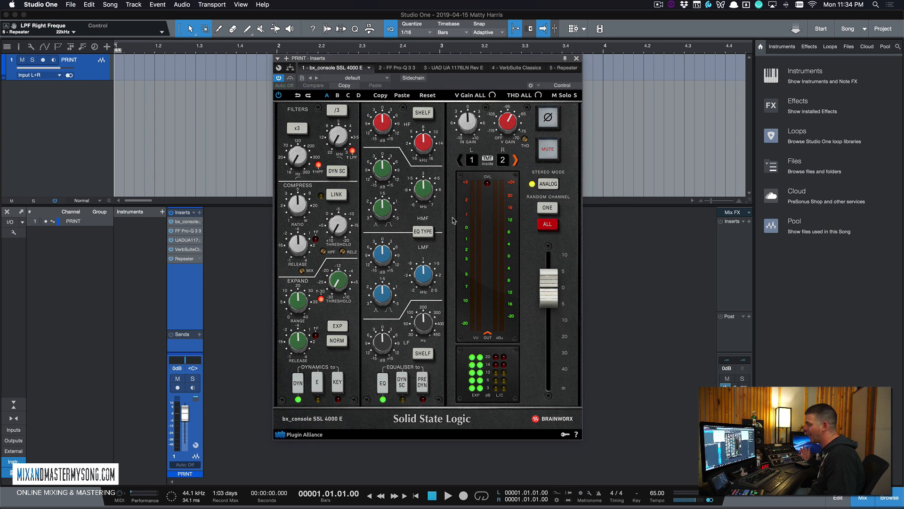
- Try a bell low band and flipped polarity, then restore the shelf and normal polarity
mouse_move(480, 60)
mouse_down()
mouse_move(461, 61)
mouse_move(471, 63)
mouse_up()
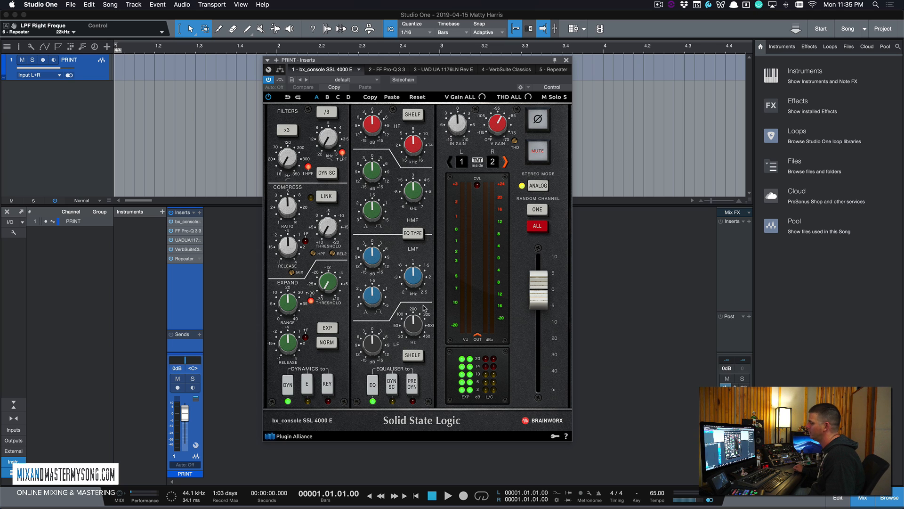
click(417, 357)
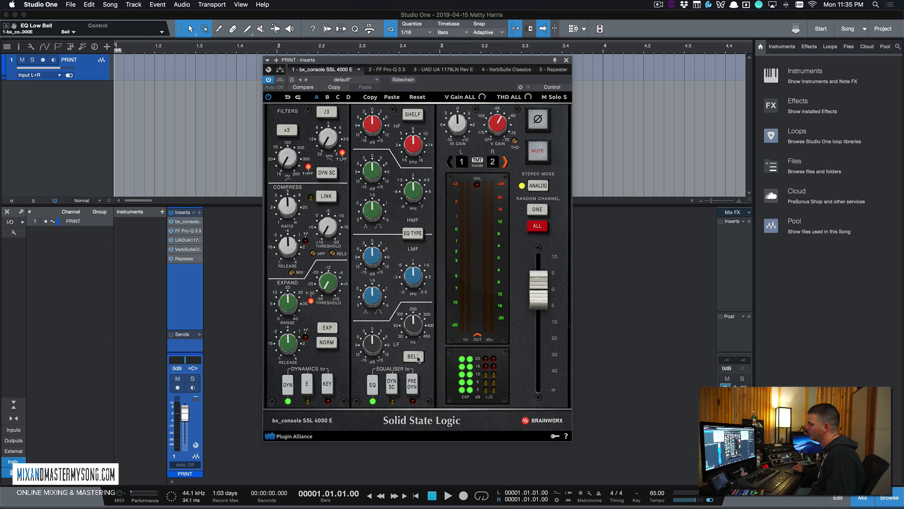
click(417, 357)
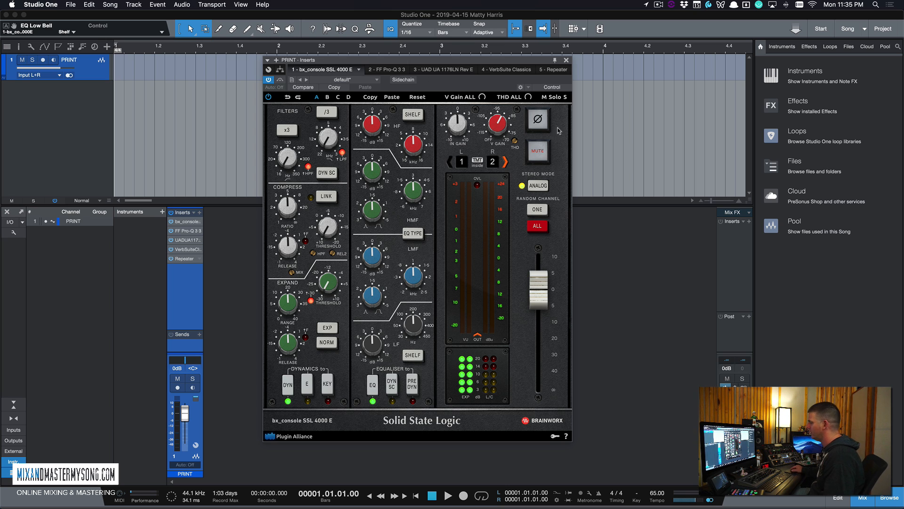
click(541, 121)
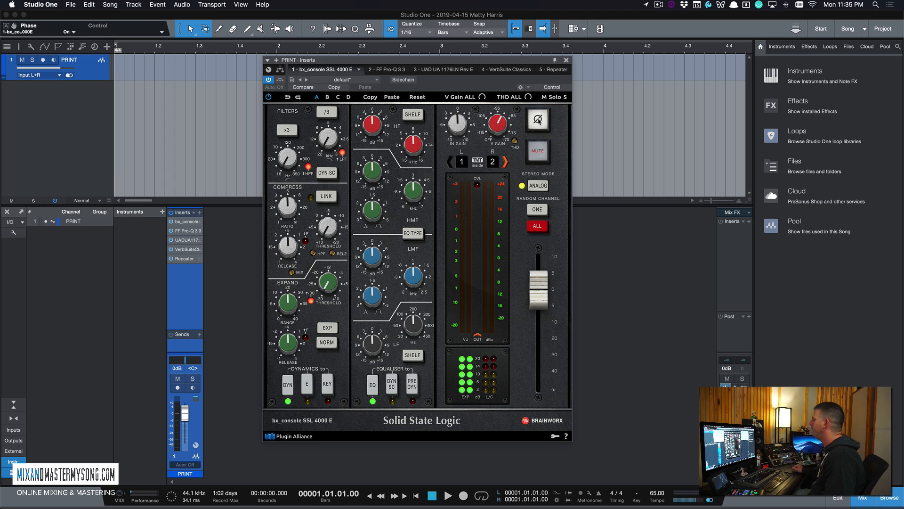
click(538, 121)
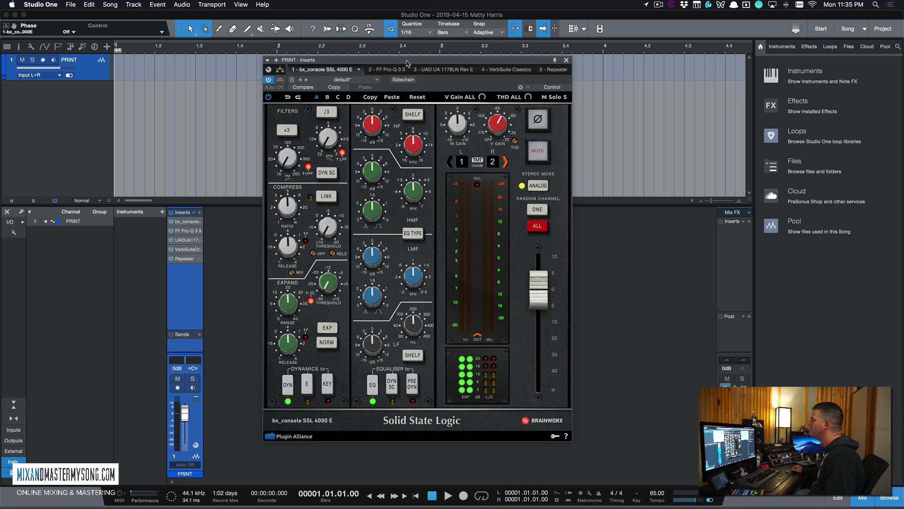
drag(406, 61, 390, 60)
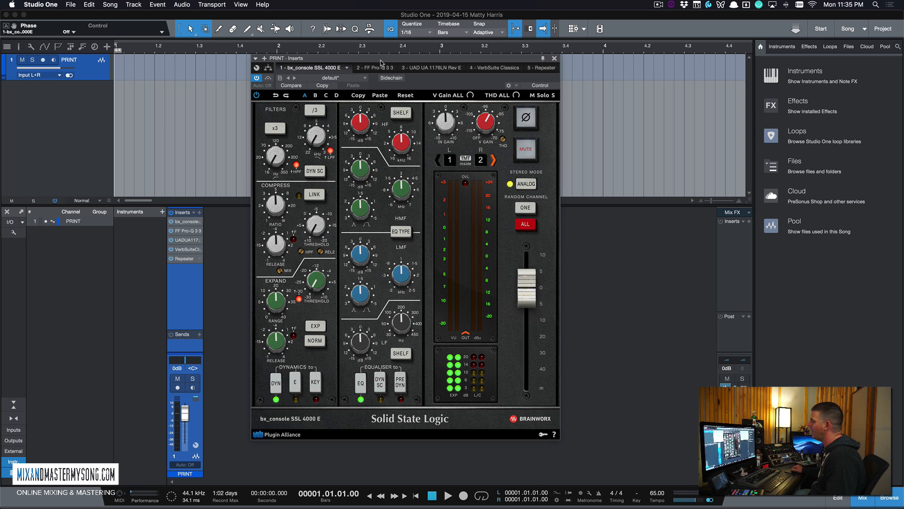
drag(381, 62, 357, 62)
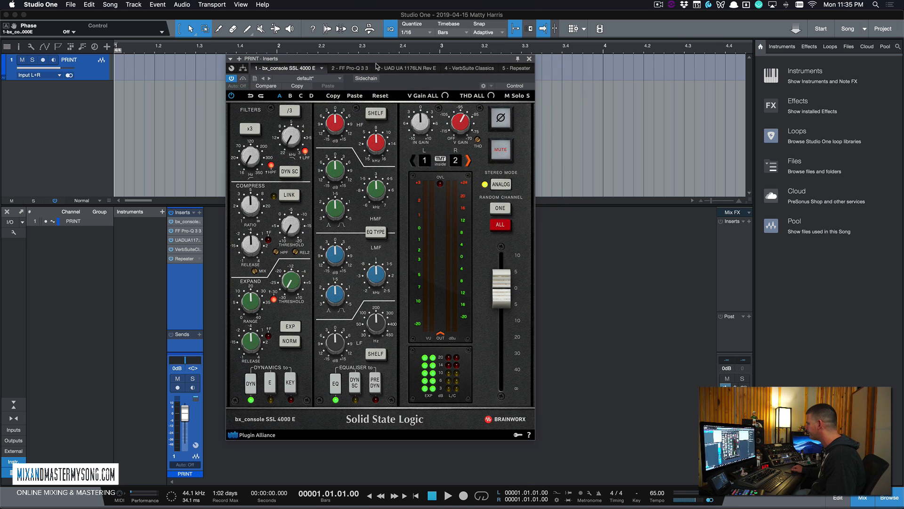
- Show the Pro-Q 3 insert and move its green bell band down to about 243.55 Hz
click(358, 68)
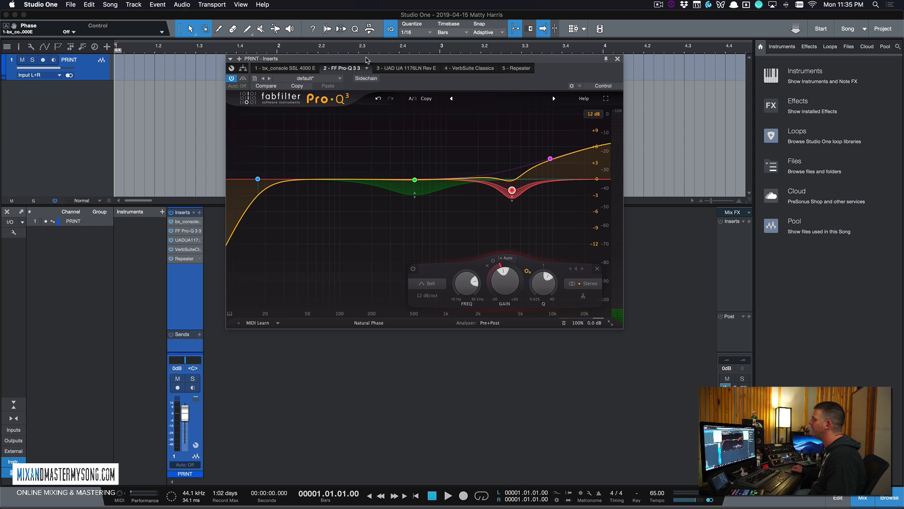
drag(367, 59, 352, 59)
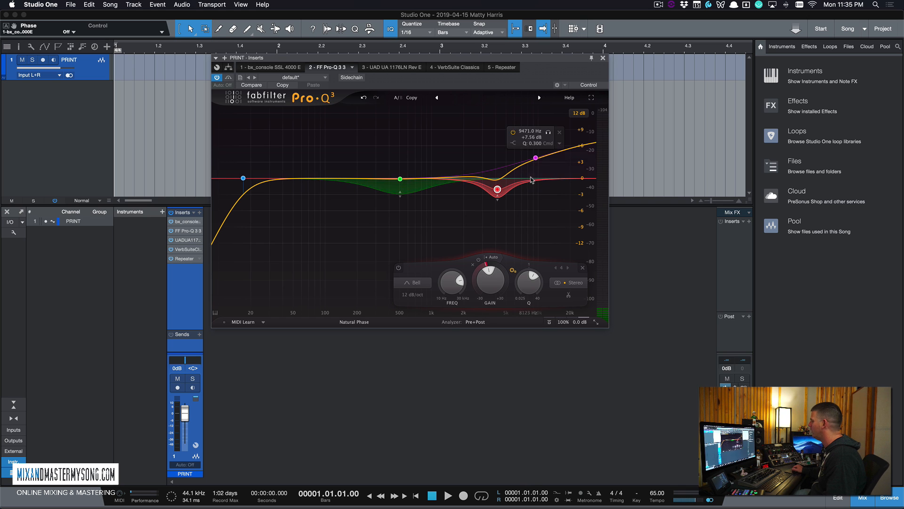
mouse_move(395, 189)
drag(400, 180, 367, 182)
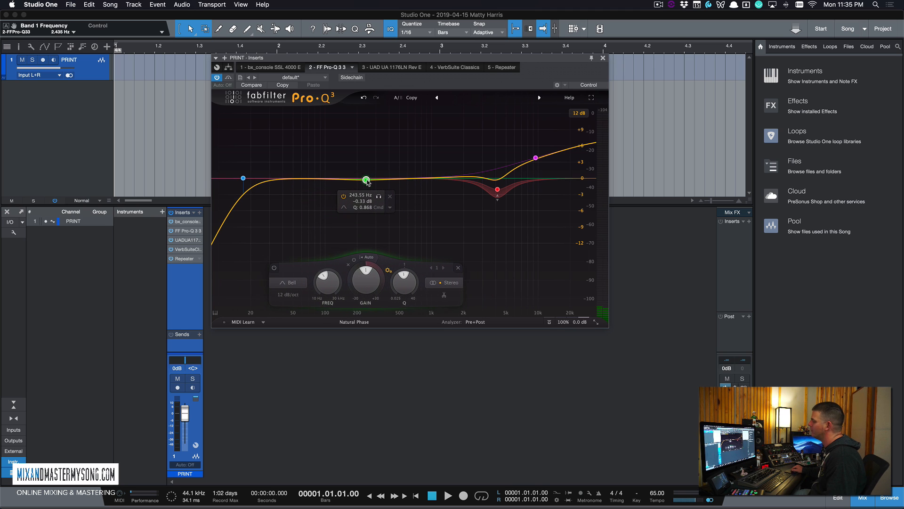
- Make Pro-Q 3's green band dynamic, narrow it, and raise it to about 423 Hz
click(391, 207)
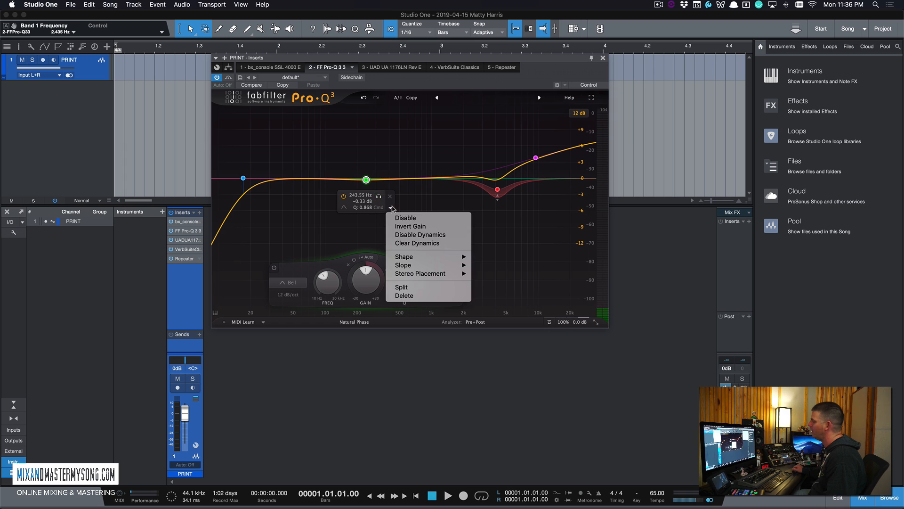
click(415, 234)
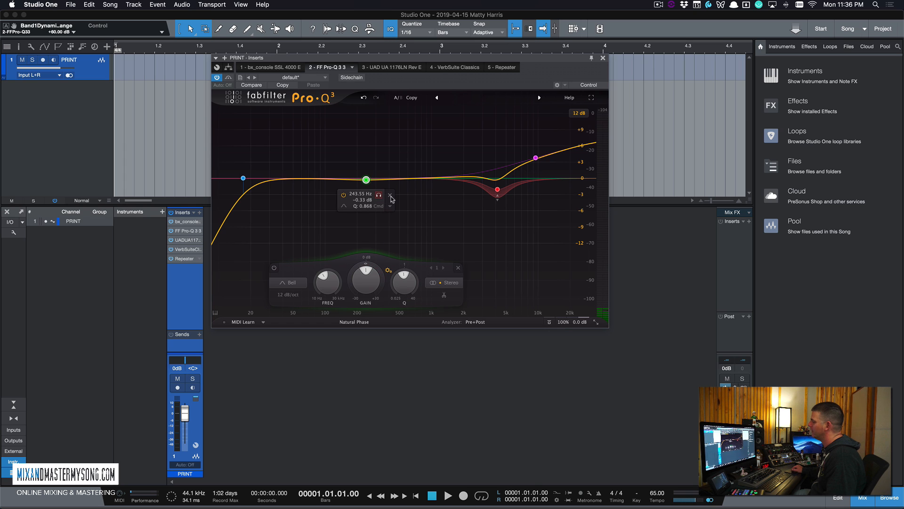
click(390, 206)
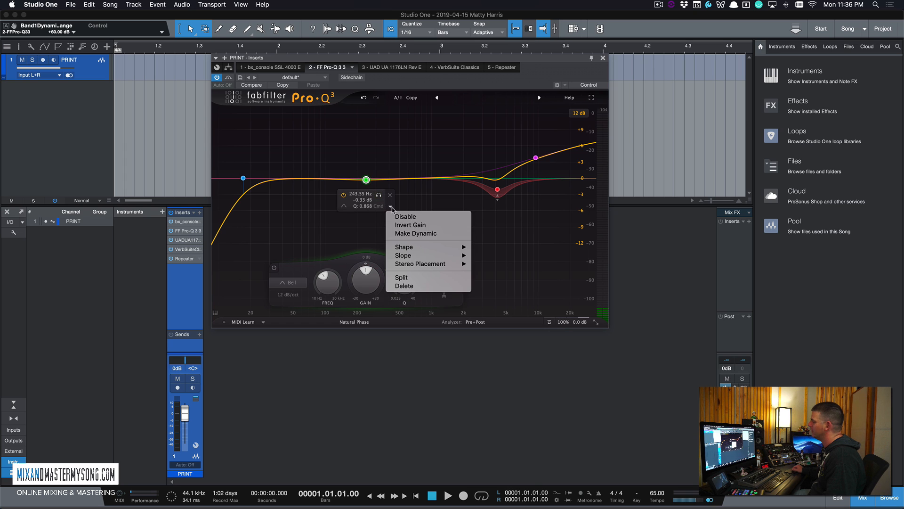
click(414, 234)
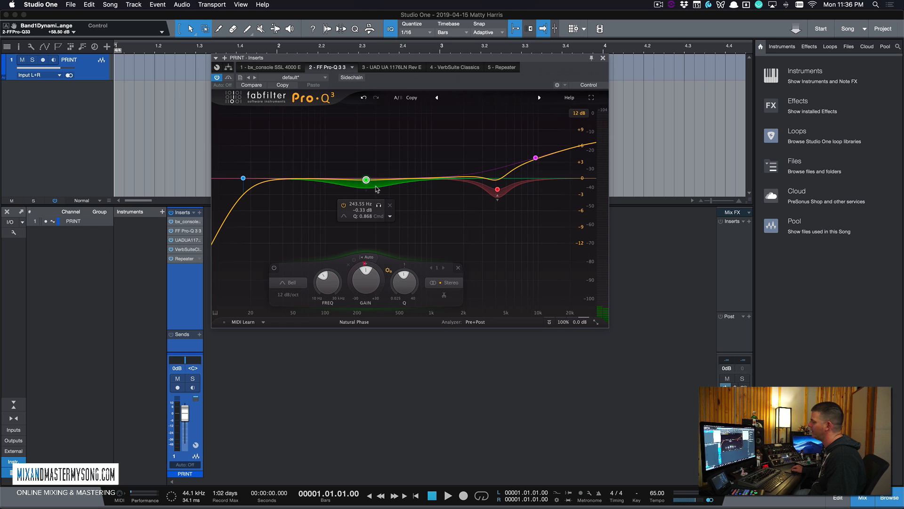
scroll(367, 185, up, 3)
drag(367, 185, 392, 184)
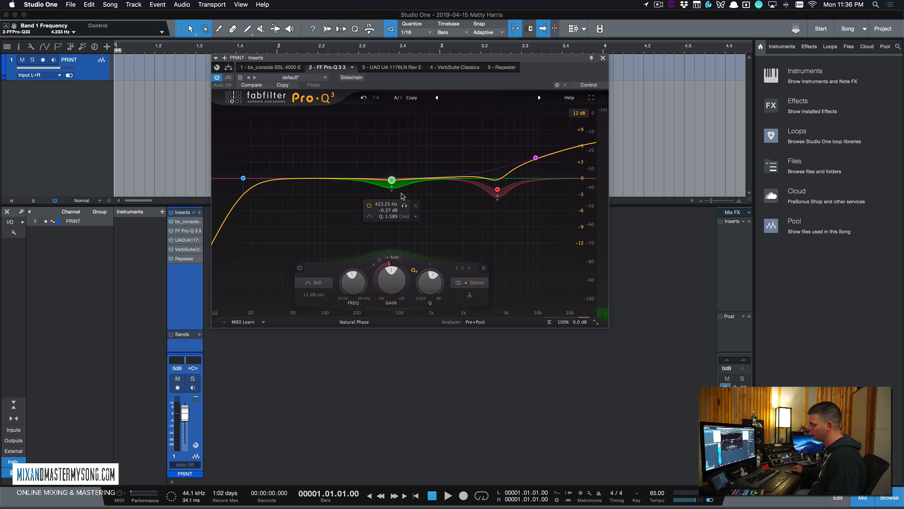
- Nudge the pink high shelf up in frequency and bring up the UAD 1176LN insert
mouse_move(535, 155)
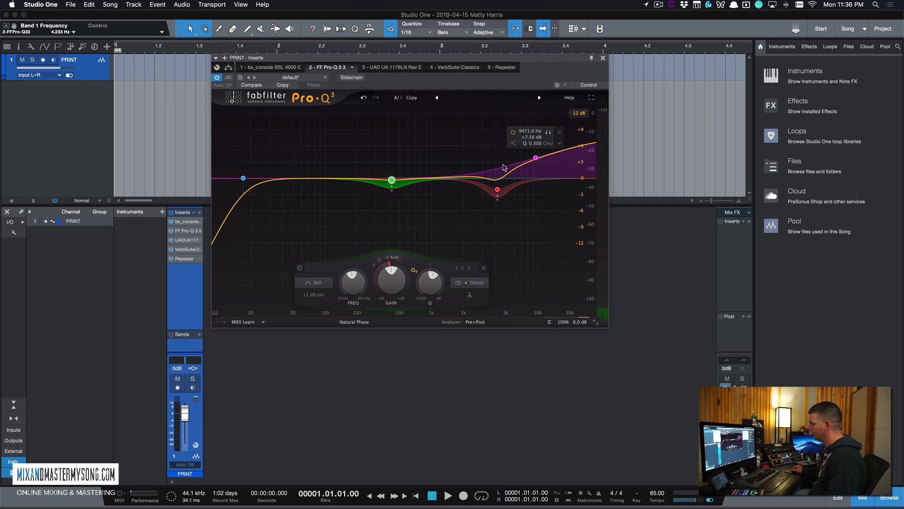
drag(536, 155, 545, 156)
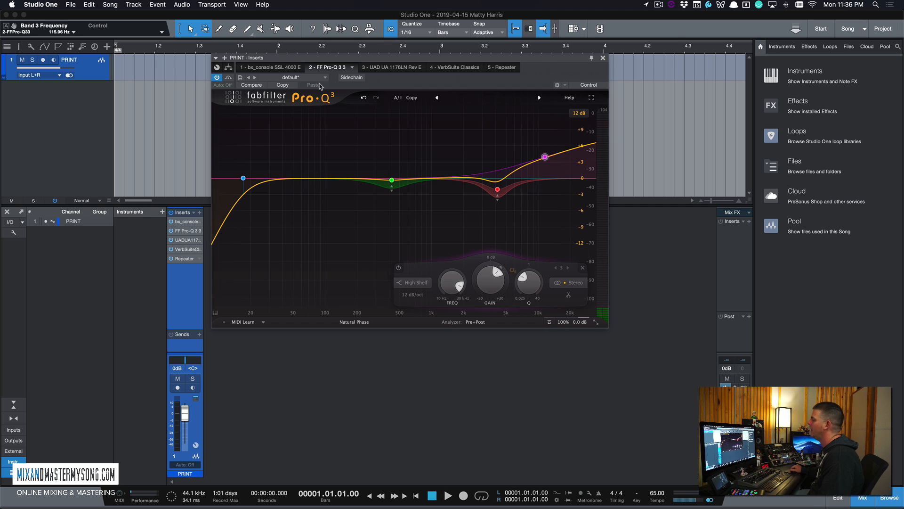
click(394, 68)
- Reposition the inserts window showing the UAD 1176LN Rev E compressor on its default preset
drag(412, 59, 438, 79)
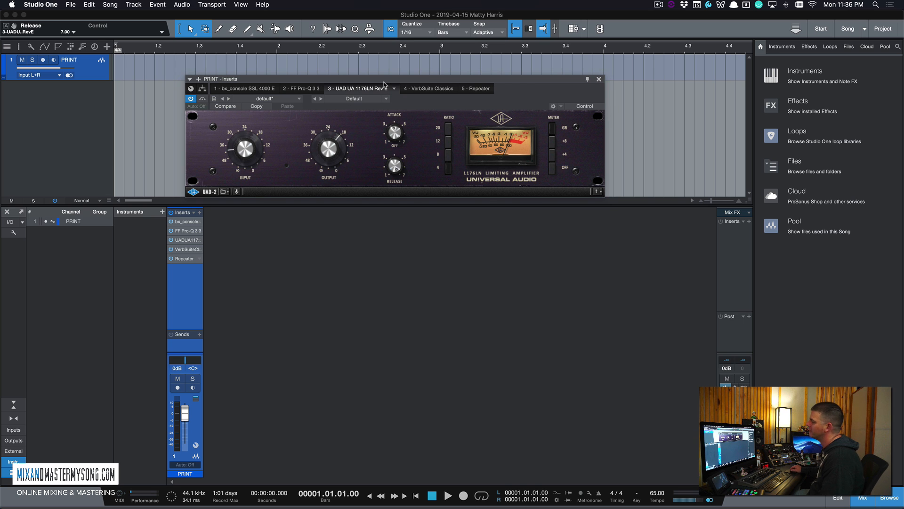
drag(408, 81, 410, 62)
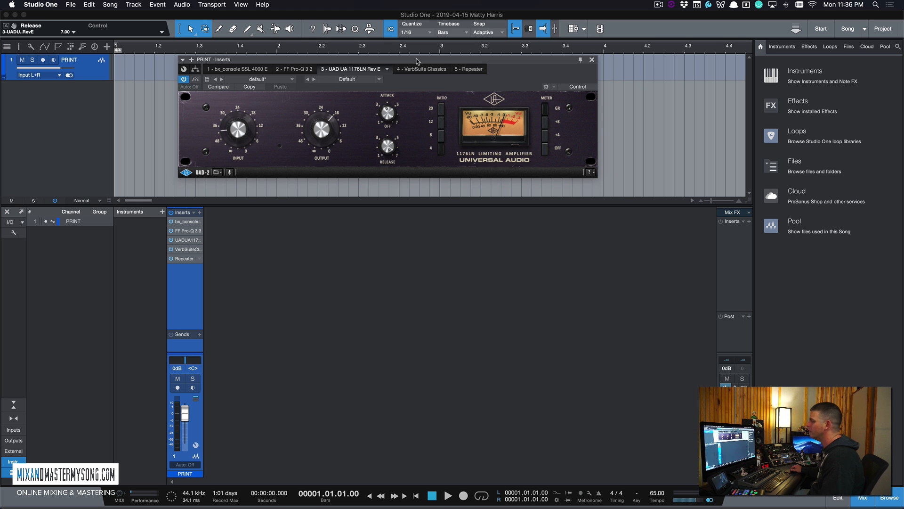
drag(417, 61, 406, 76)
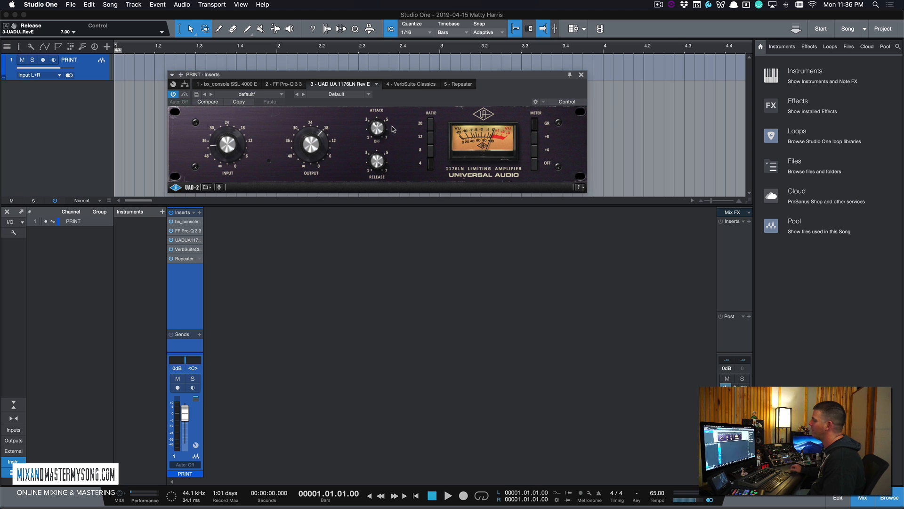
drag(399, 77, 408, 77)
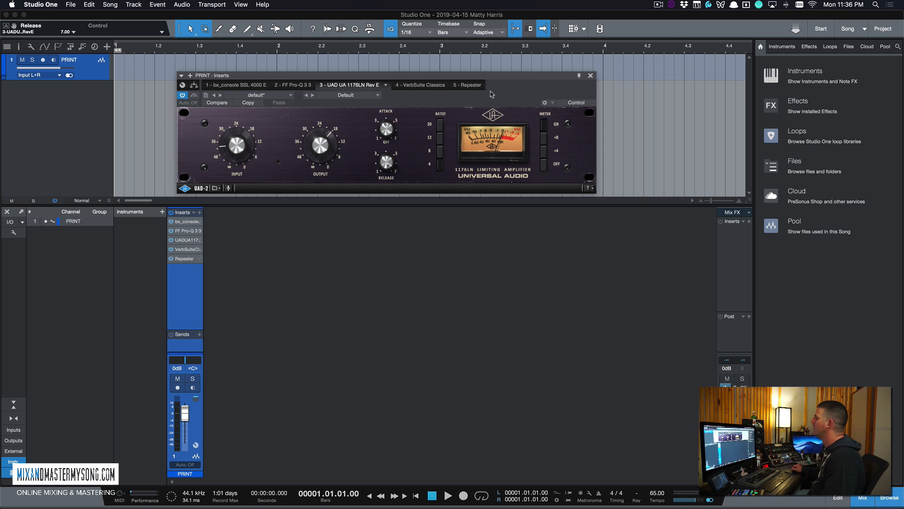
drag(493, 85, 497, 64)
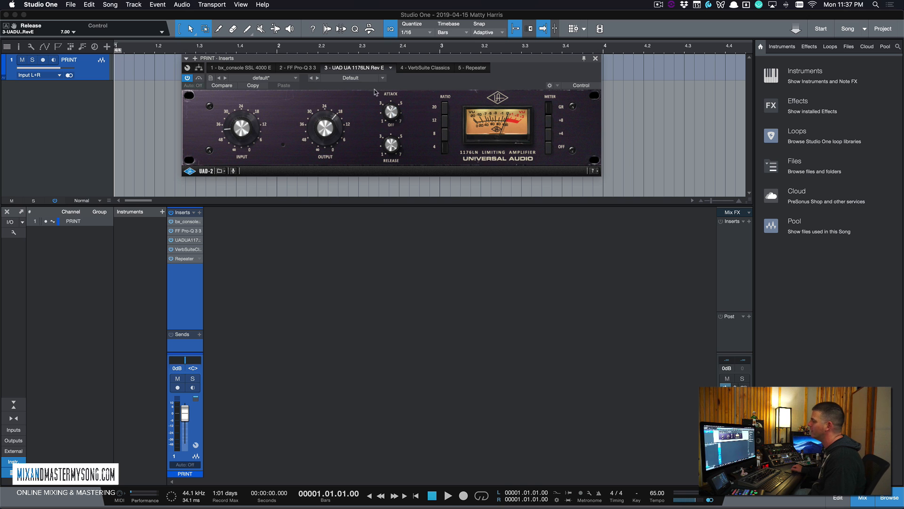
drag(374, 62, 359, 79)
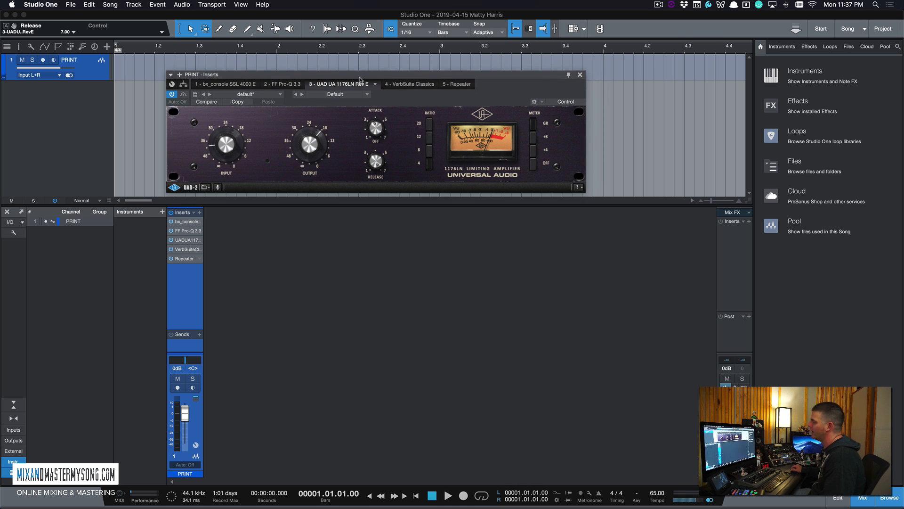
- Show the VerbSuite Classics reverb insert and move its window up and right
click(401, 85)
drag(402, 76, 410, 60)
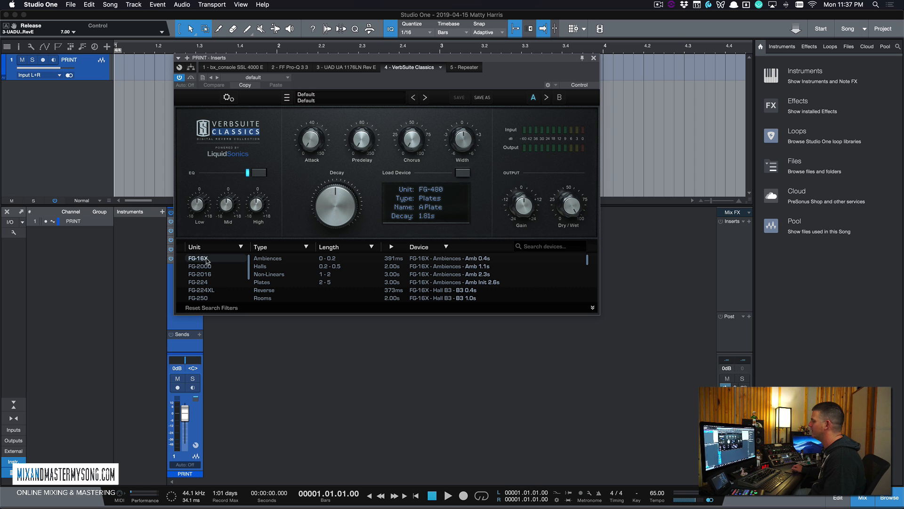
scroll(207, 260, down, 3)
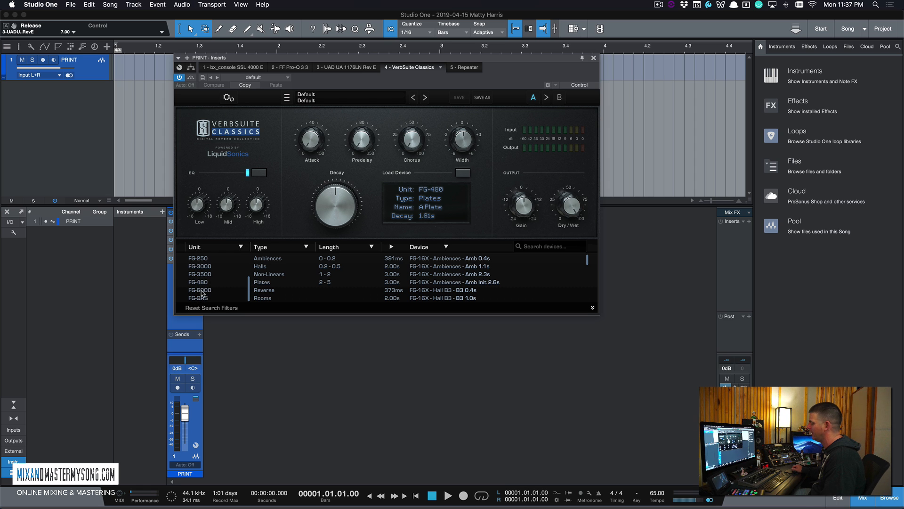
scroll(204, 280, up, 3)
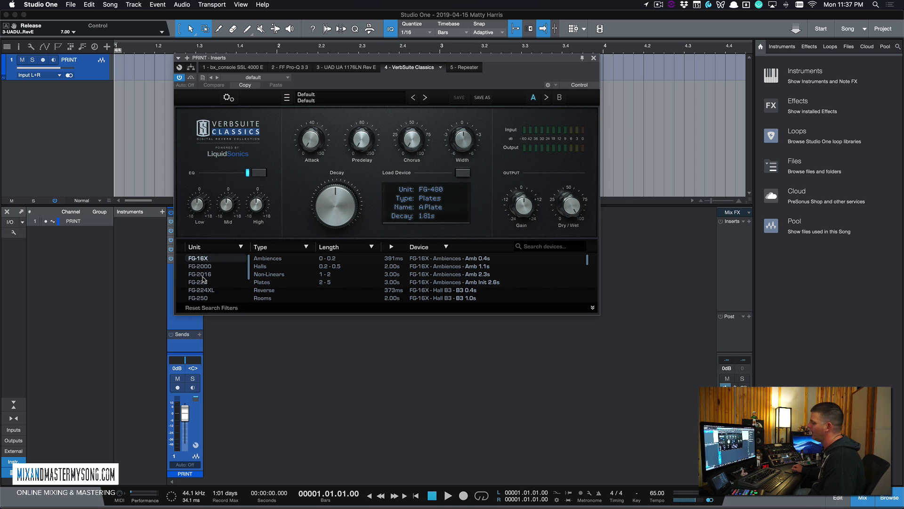
- Browse the FG-2016, FG-250, FG-3500, FG-480 and FG-2000 units, ending on FG-2000 Generics
click(204, 277)
click(210, 298)
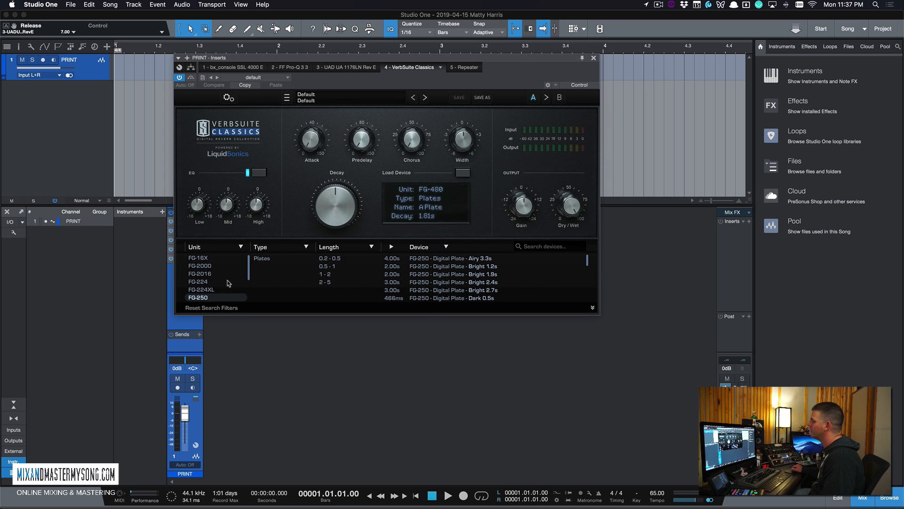
scroll(228, 283, down, 3)
click(229, 283)
click(214, 290)
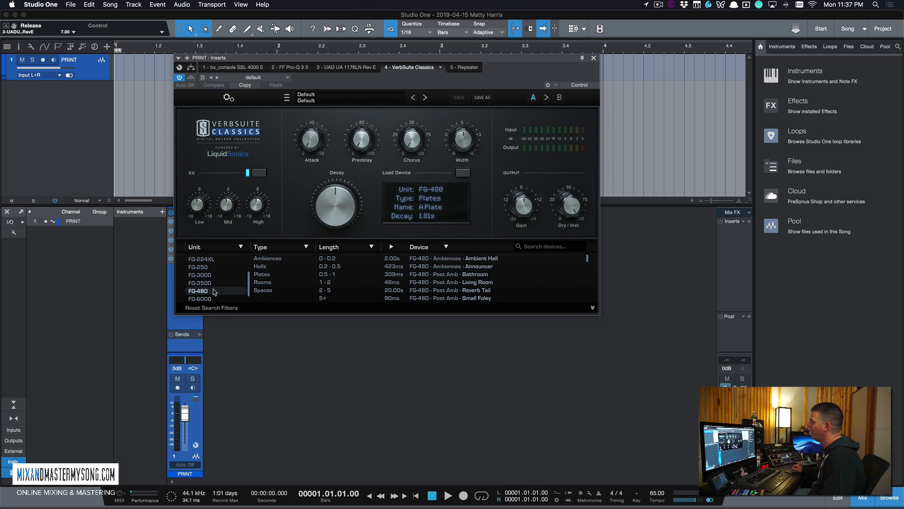
scroll(214, 292, down, 1)
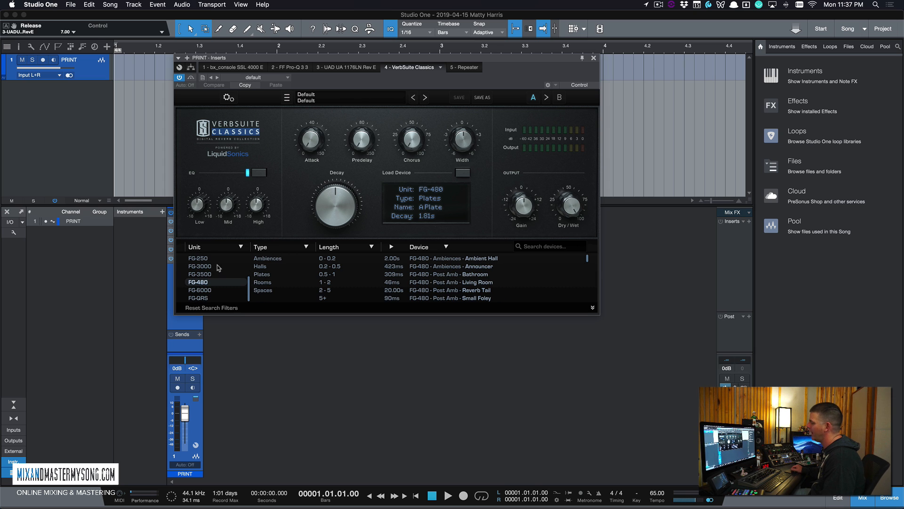
scroll(218, 268, up, 3)
click(218, 266)
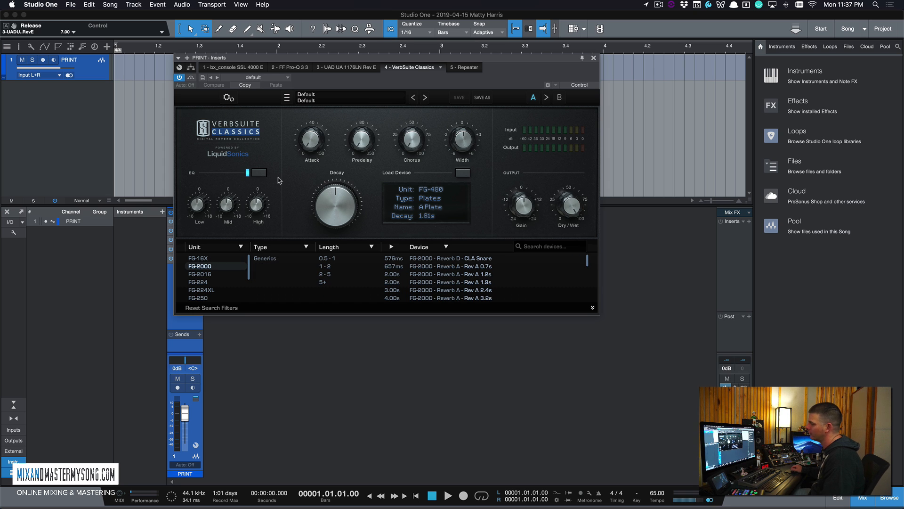
drag(450, 60, 434, 67)
- Switch to the Repeater delay and raise its low-pass filter to 6.65 kHz
click(434, 67)
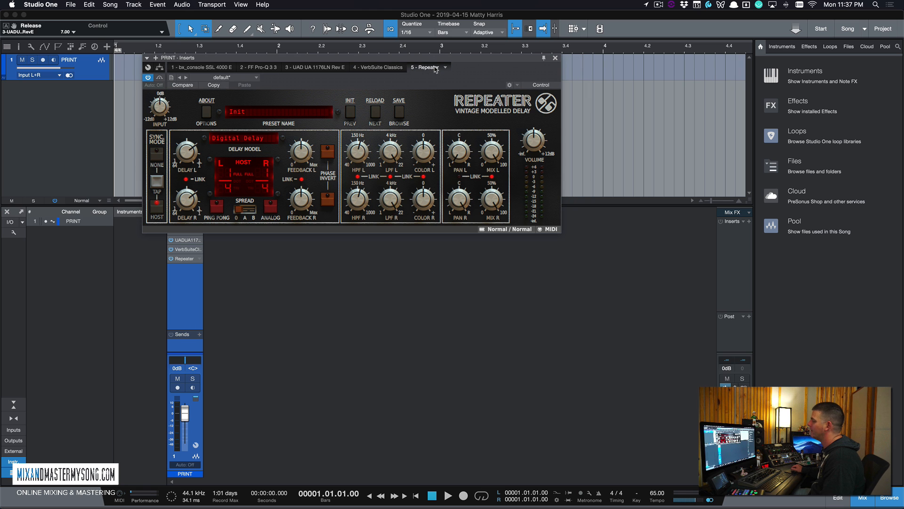
drag(448, 57, 529, 63)
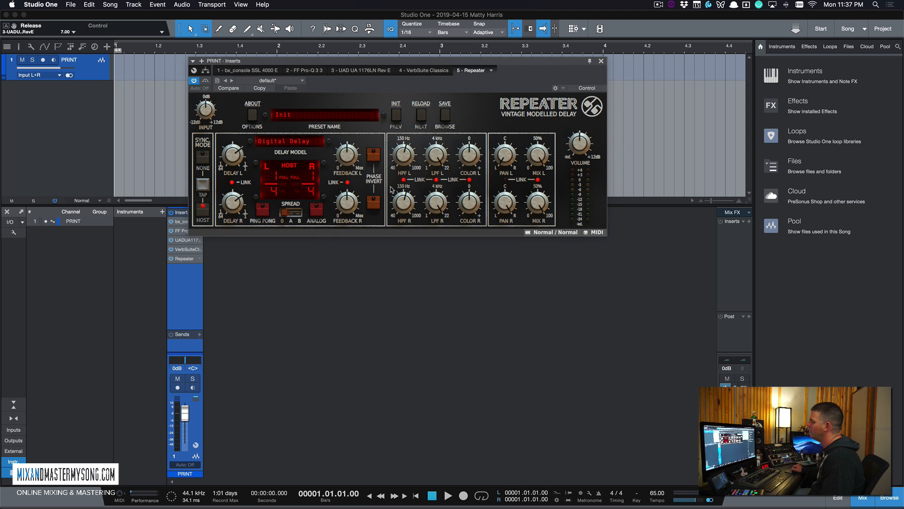
drag(436, 147, 435, 99)
drag(452, 64, 449, 62)
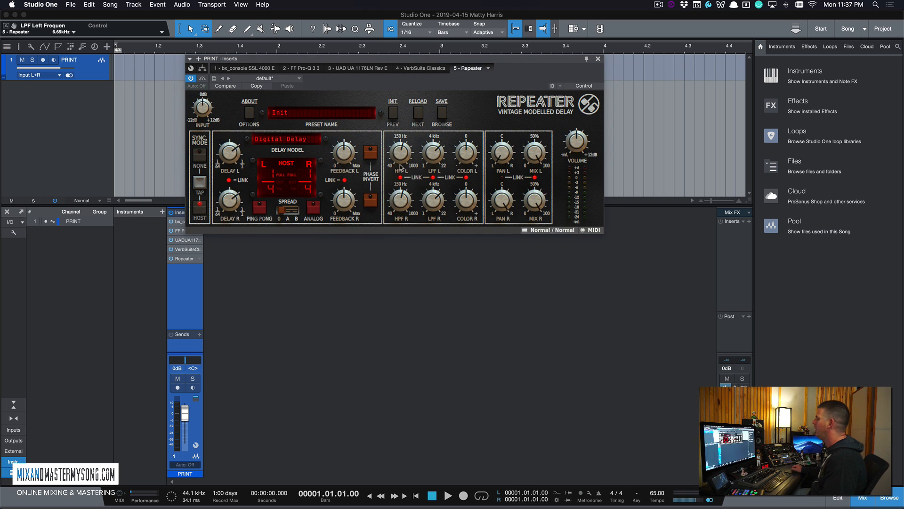
- Try the Repeater's stereo spread modes A and B, leaving spread Off
click(293, 212)
click(282, 210)
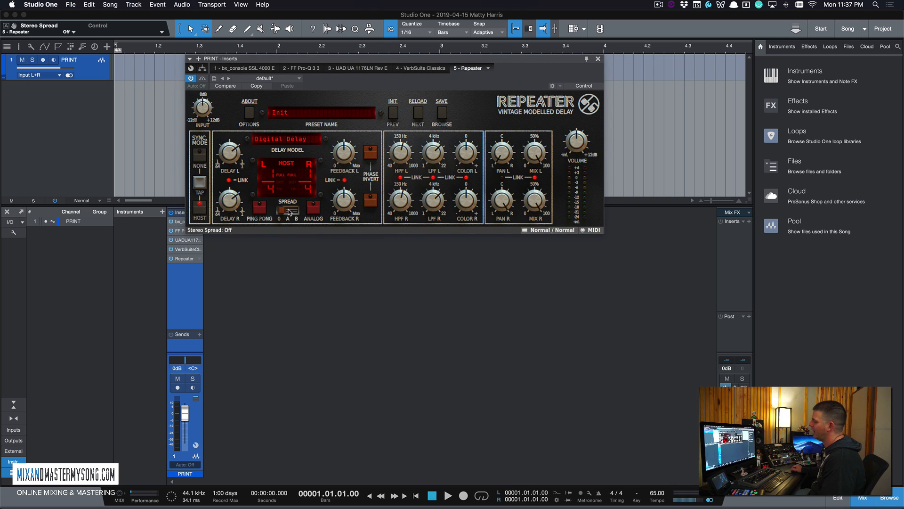
click(288, 210)
click(295, 210)
click(282, 212)
- Keep Digital Delay as the delay model and close the inserts window
click(306, 141)
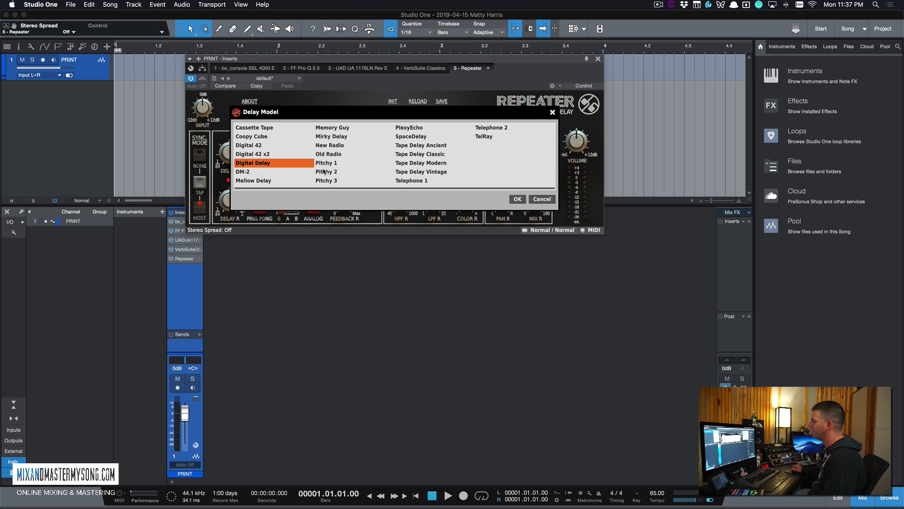
click(517, 199)
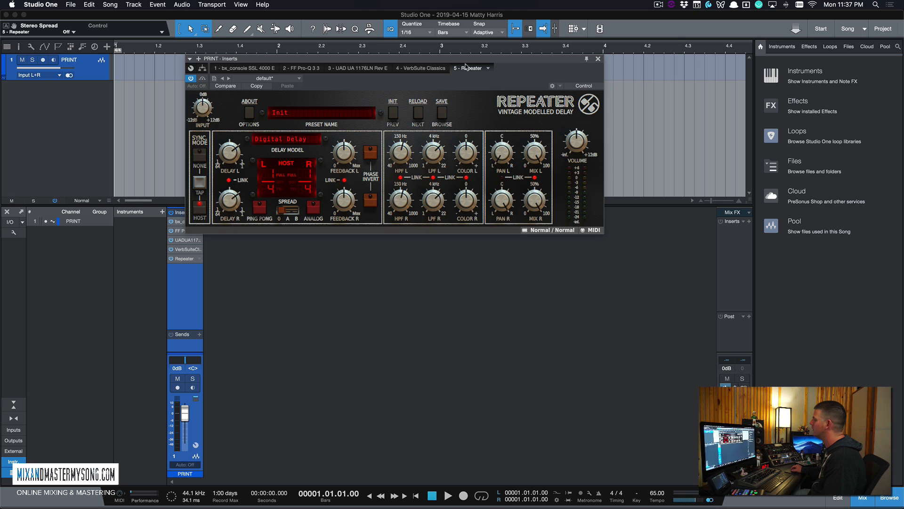
drag(466, 66, 466, 103)
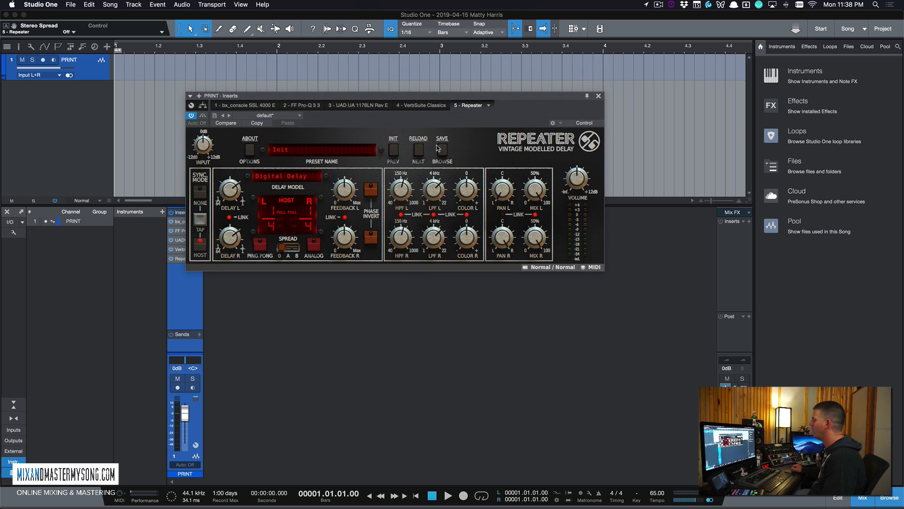
click(598, 96)
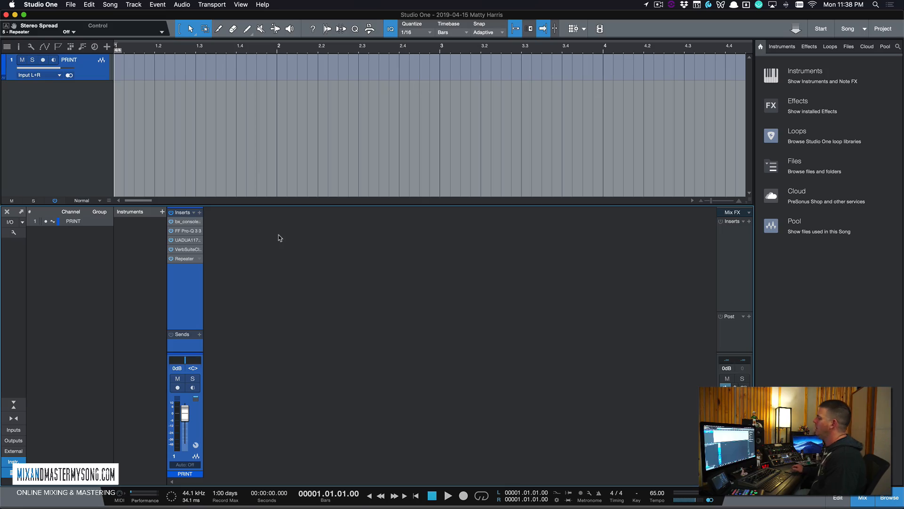